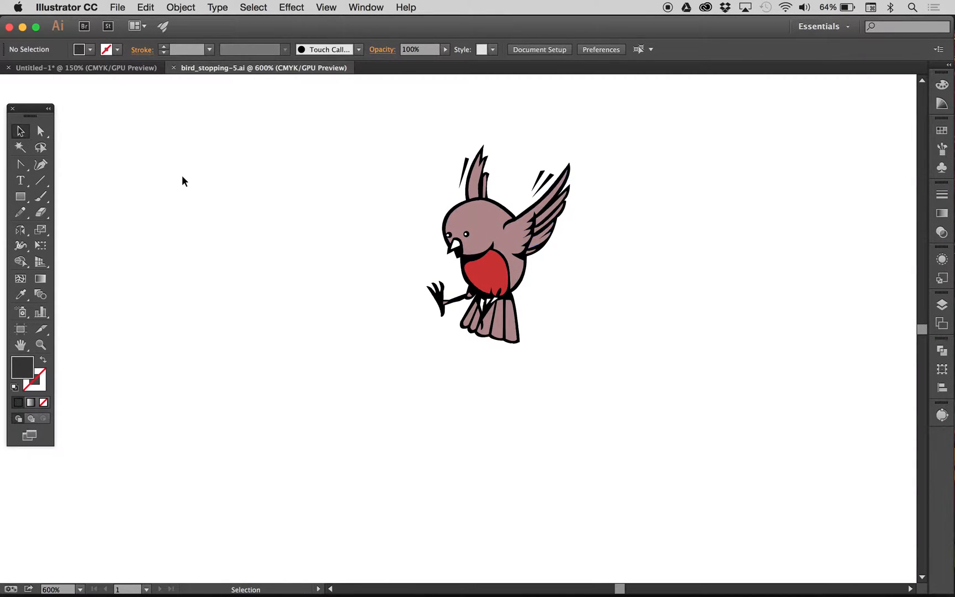
Step: Try rotating a copy of the bird group by about 39° around its raised foot, and undo the copy
drag(19, 229, 81, 226)
click(20, 132)
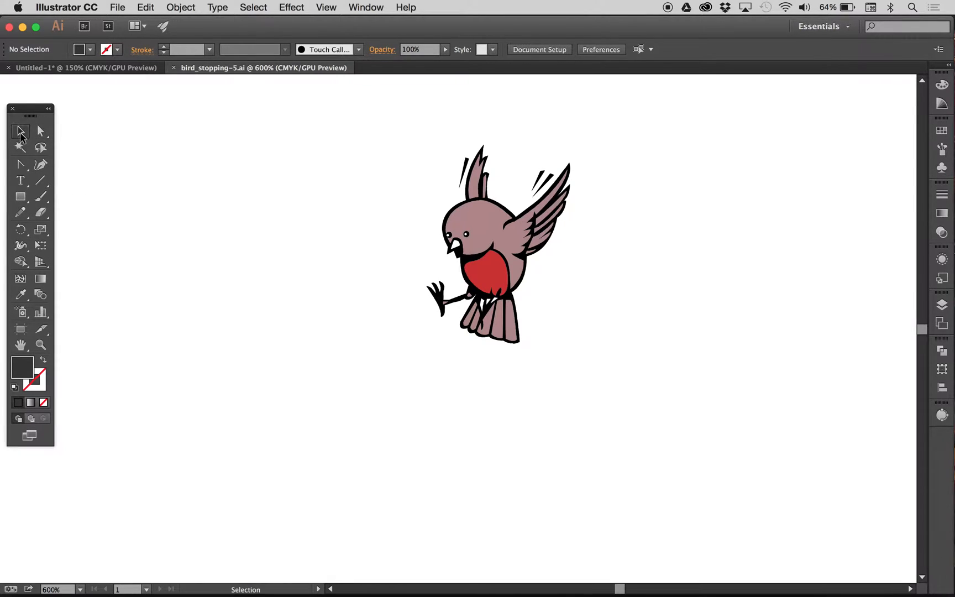
click(473, 236)
drag(22, 230, 80, 229)
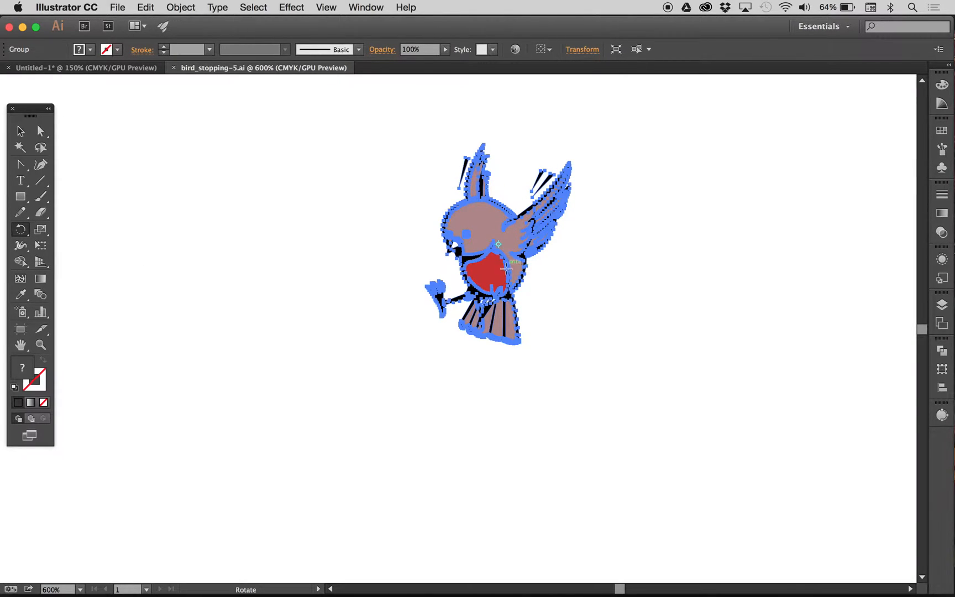
drag(498, 244, 435, 308)
mouse_move(434, 308)
mouse_down()
mouse_move(417, 290)
mouse_move(436, 311)
mouse_up()
drag(436, 311, 436, 311)
drag(477, 208, 407, 217)
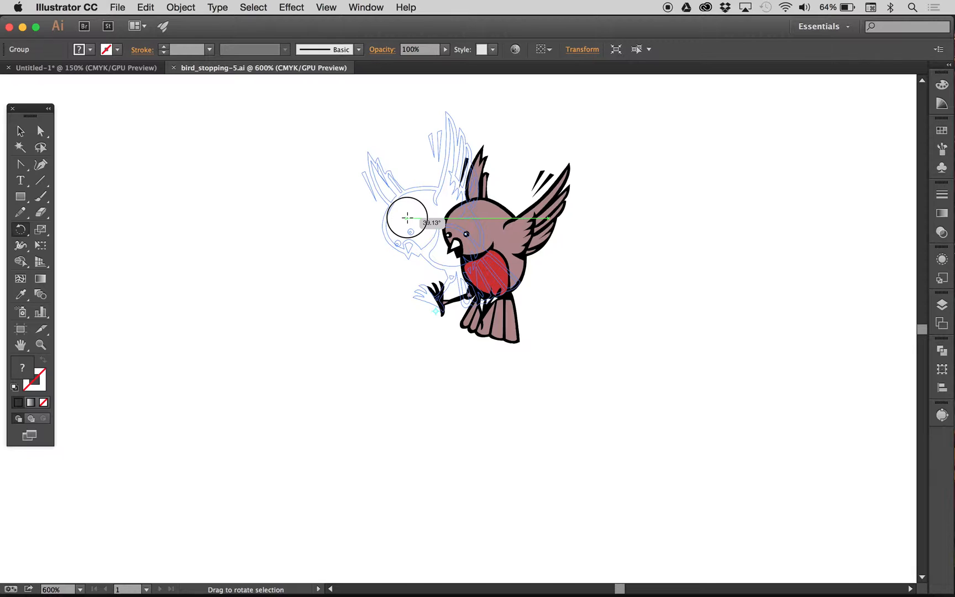
key(alt)
key(alt)
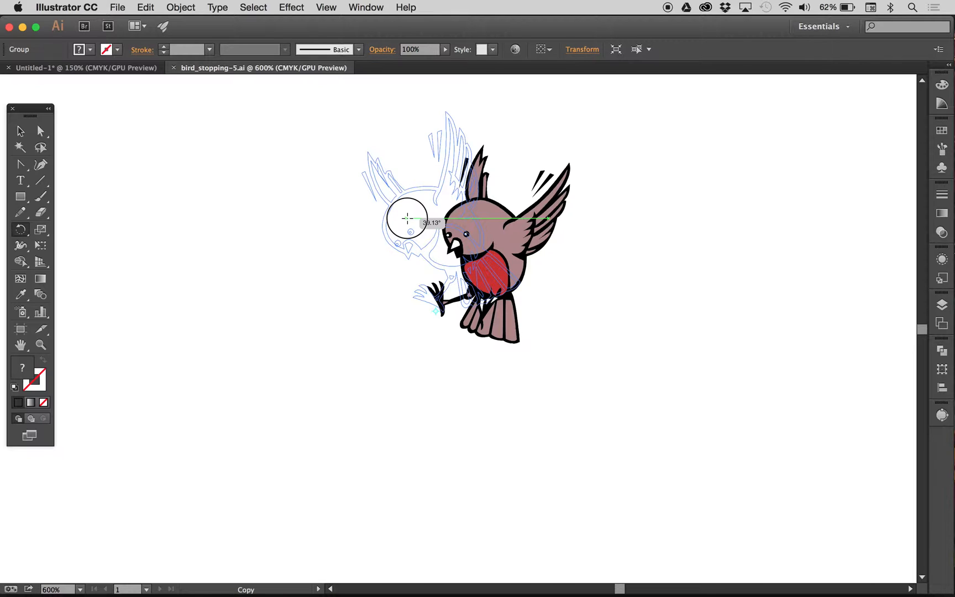
drag(407, 218, 409, 223)
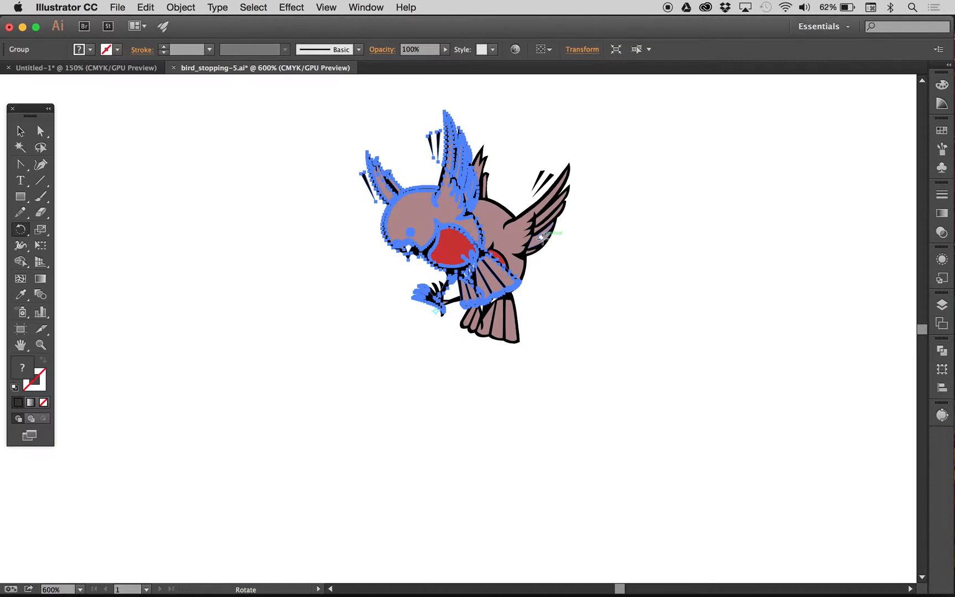
click(22, 133)
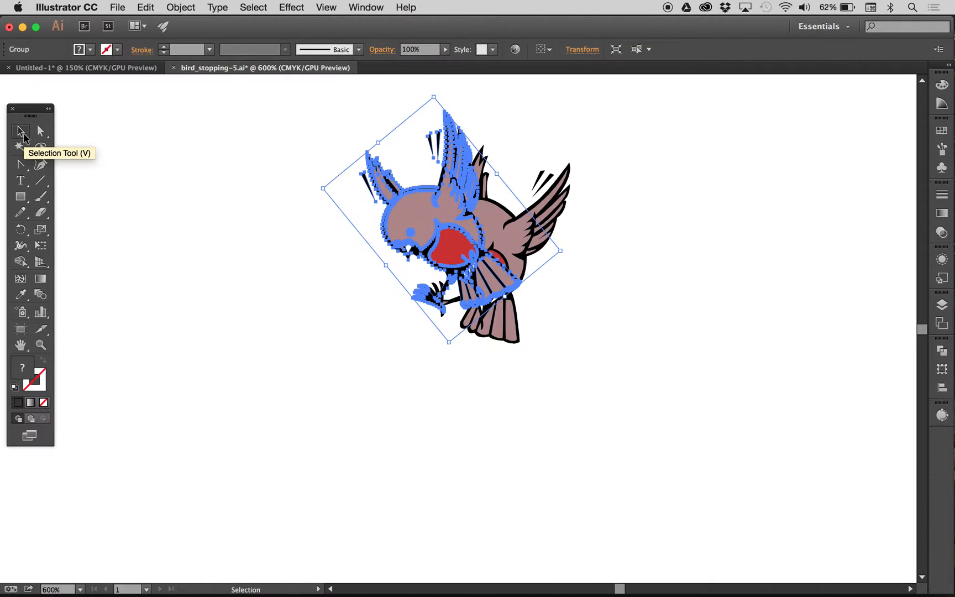
key(super+z)
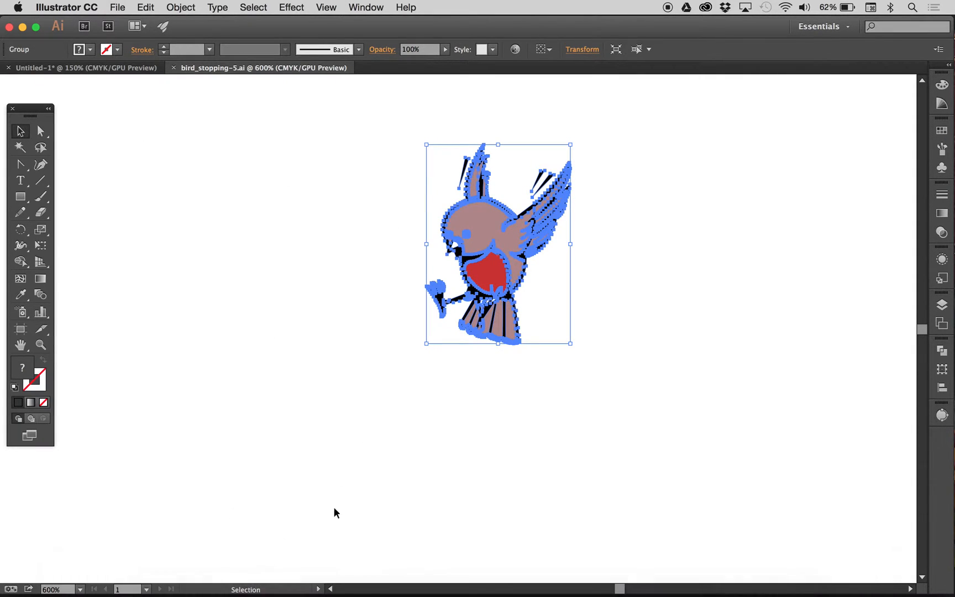
Step: Look through the status bar's display options, leaving it set to show the current tool
click(319, 590)
click(302, 587)
click(316, 590)
mouse_move(362, 580)
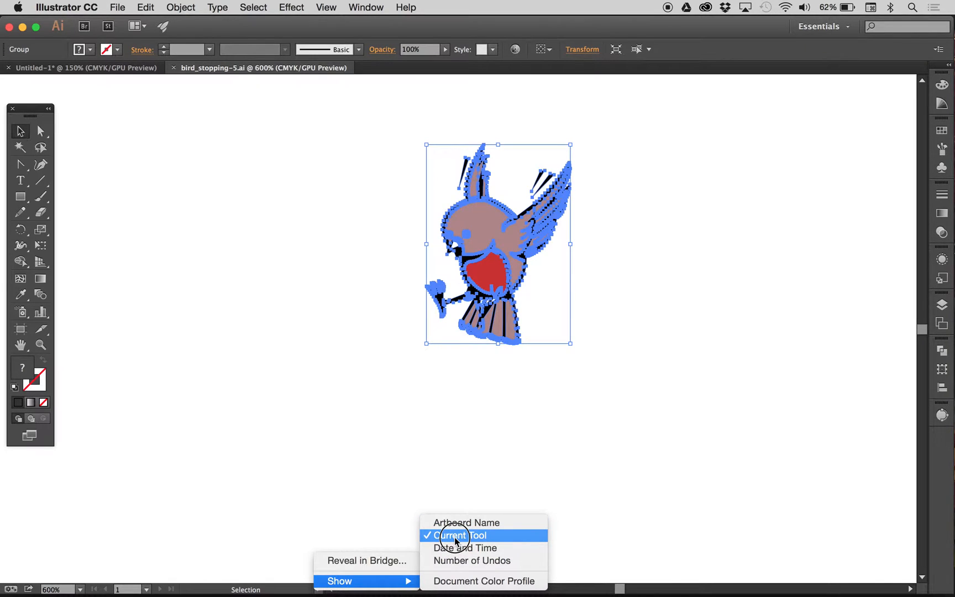
click(298, 590)
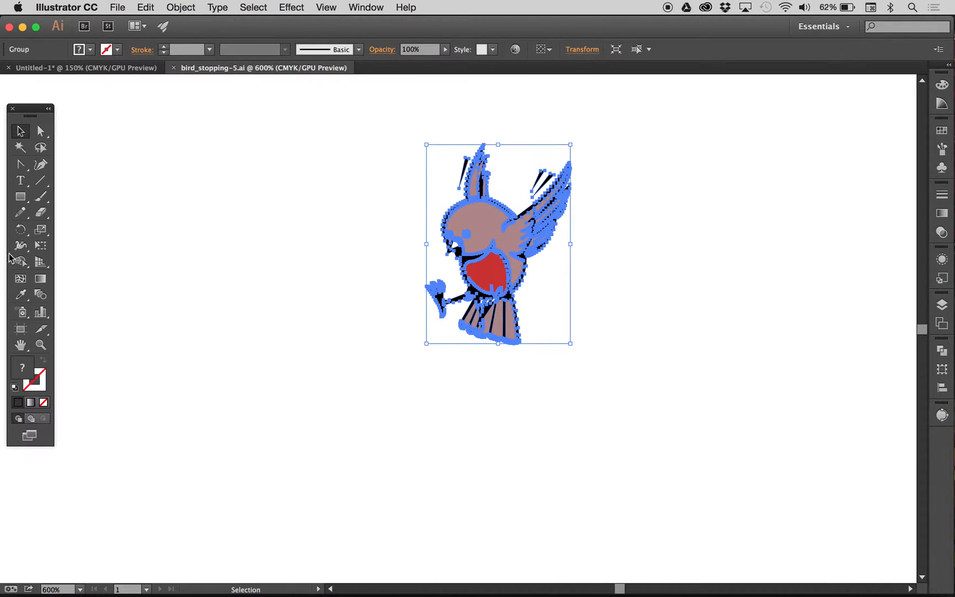
Step: Try rotating the bird around its default centre point, and undo each rotation
click(20, 229)
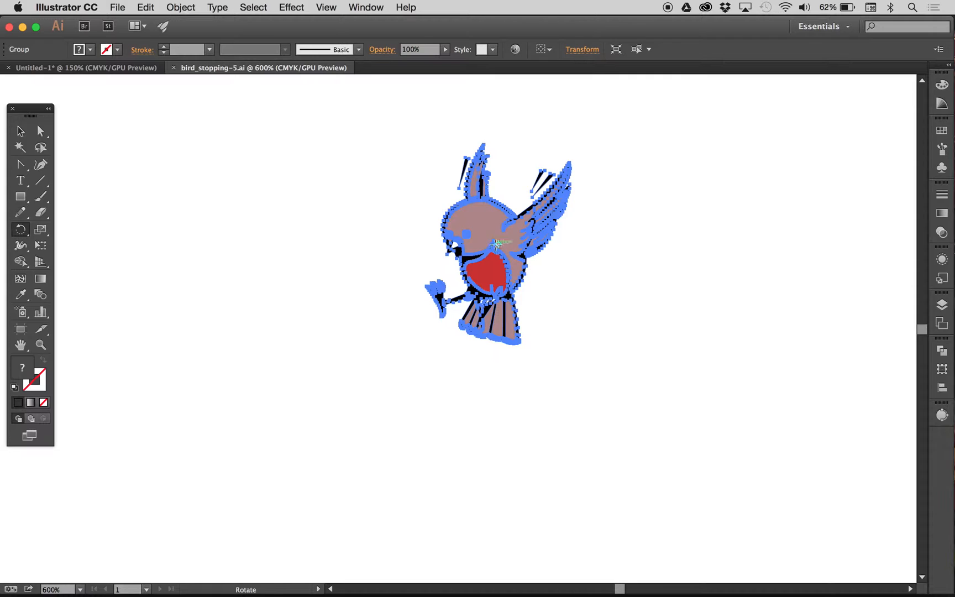
drag(492, 244, 433, 296)
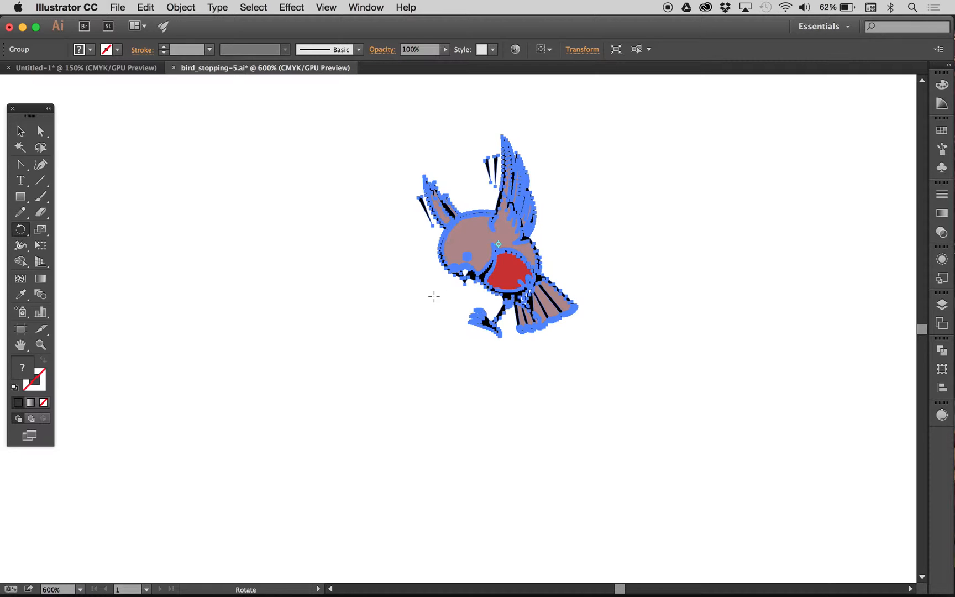
key(super+z)
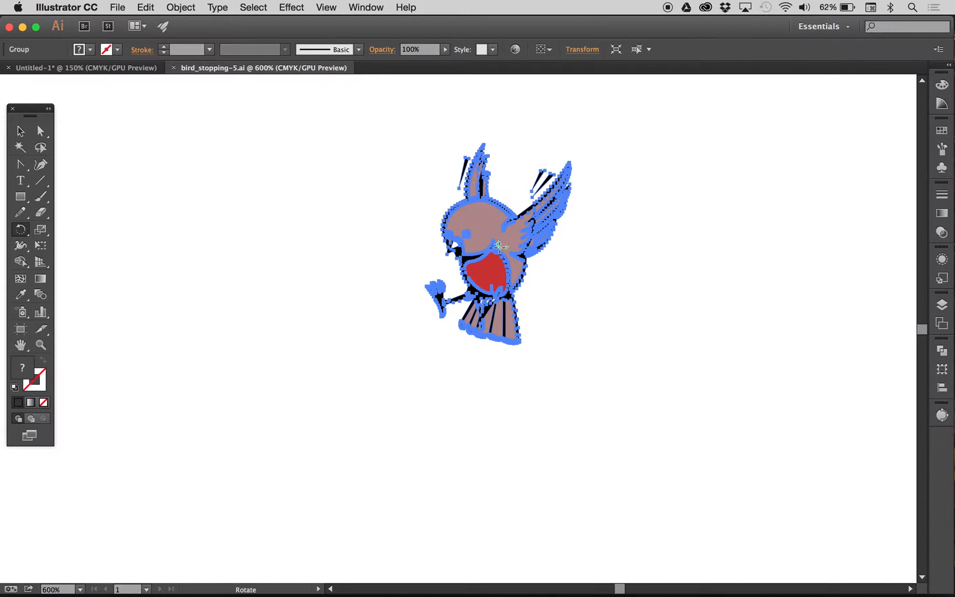
drag(499, 243, 476, 259)
key(super+z)
Step: Place the rotation pivot on the bird's raised foot and rotate the bird counterclockwise around it
mouse_move(498, 243)
mouse_down()
mouse_move(441, 284)
mouse_move(433, 310)
mouse_up()
drag(471, 236, 437, 226)
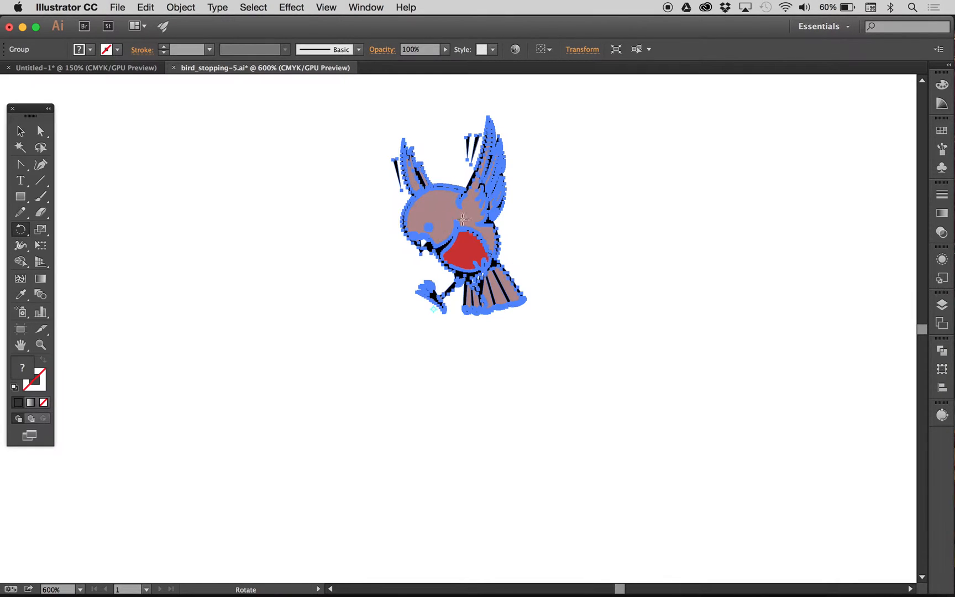
Step: Reflect a copy of the bird downward about its raised foot so the two feet meet
drag(20, 229, 52, 247)
click(433, 310)
drag(449, 213, 387, 394)
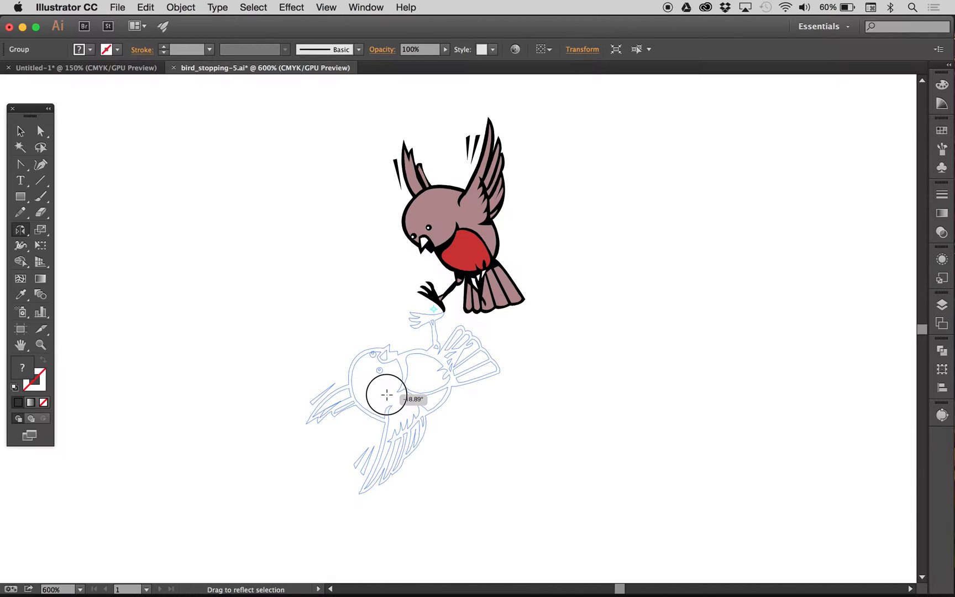
drag(387, 394, 386, 393)
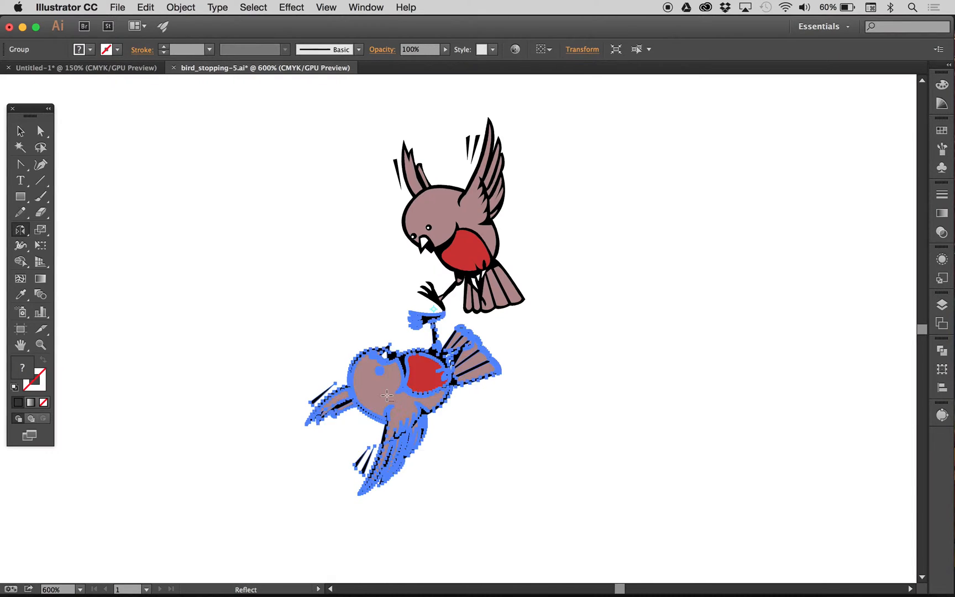
click(21, 131)
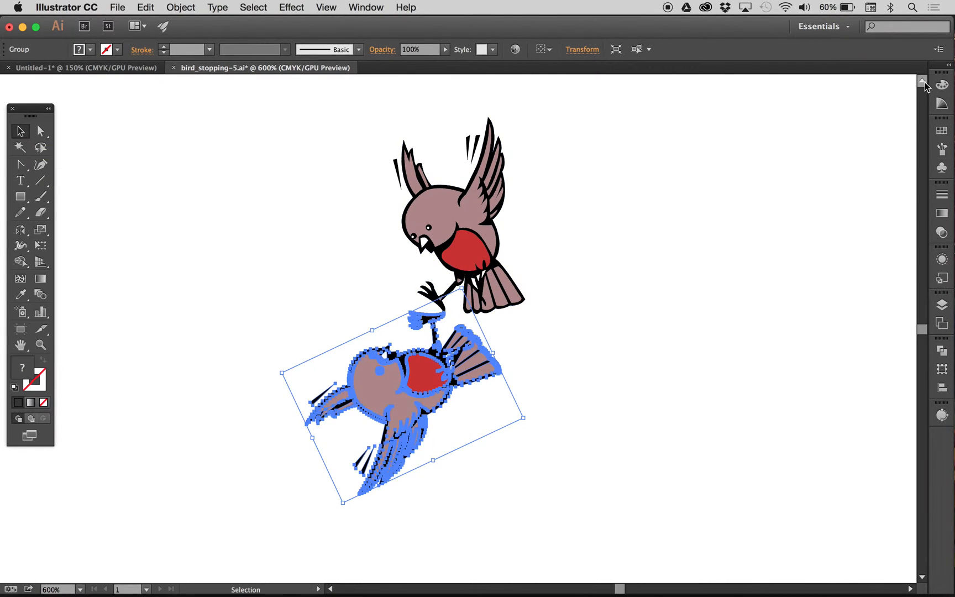
Step: Fill the reflected bird copy with solid black using the Color Picker
click(941, 86)
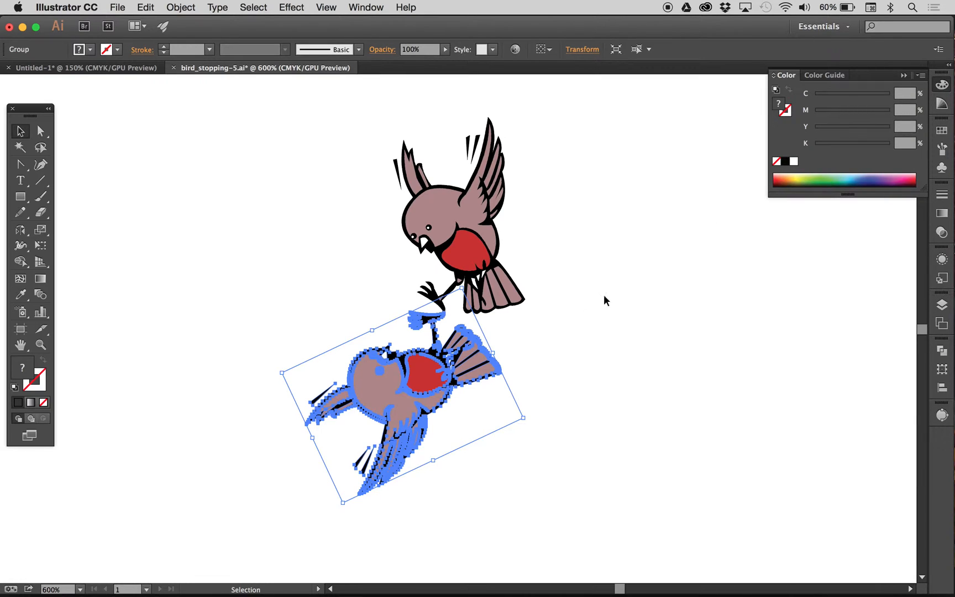
click(568, 351)
click(393, 370)
click(919, 76)
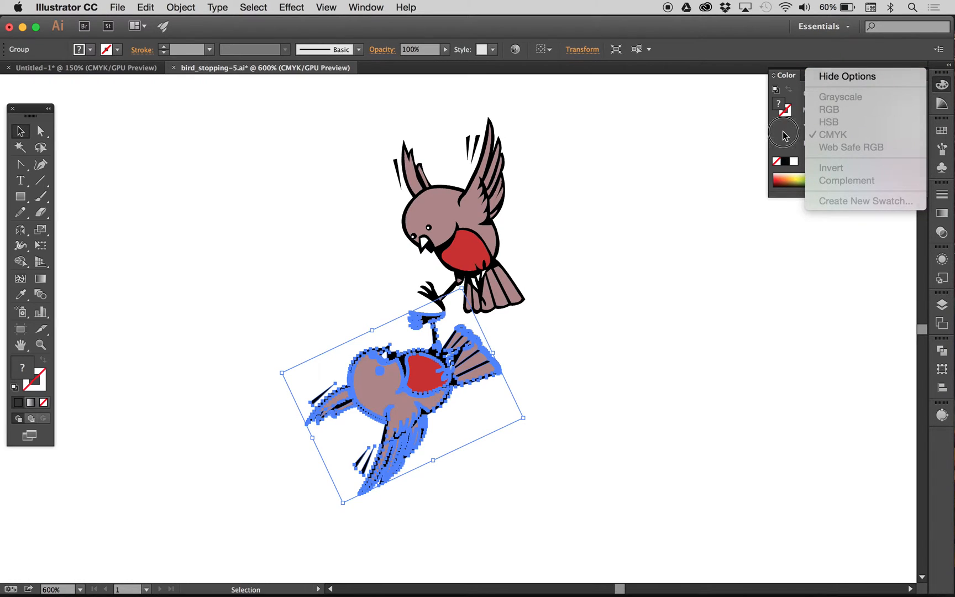
click(913, 77)
double_click(779, 107)
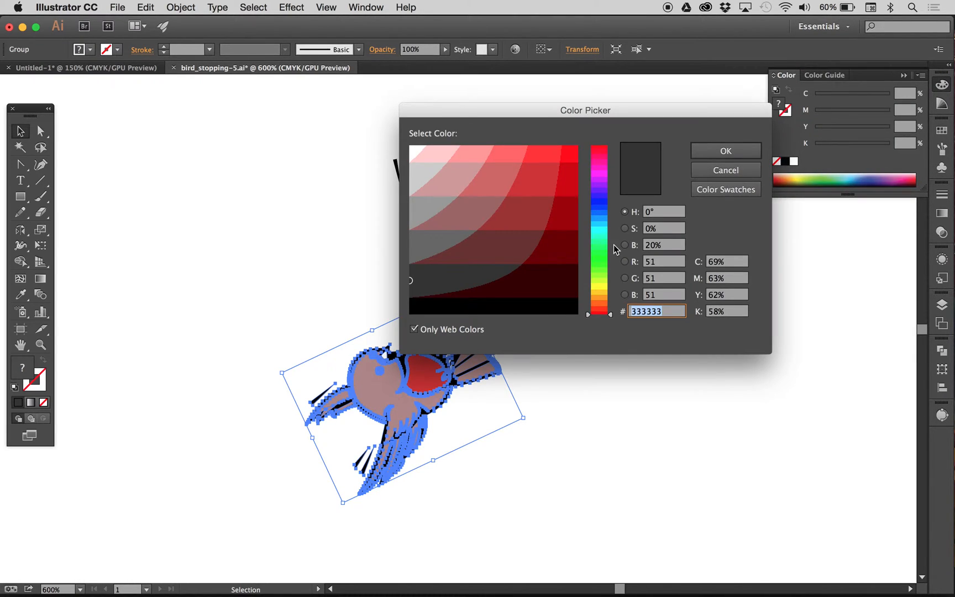
click(425, 306)
click(700, 151)
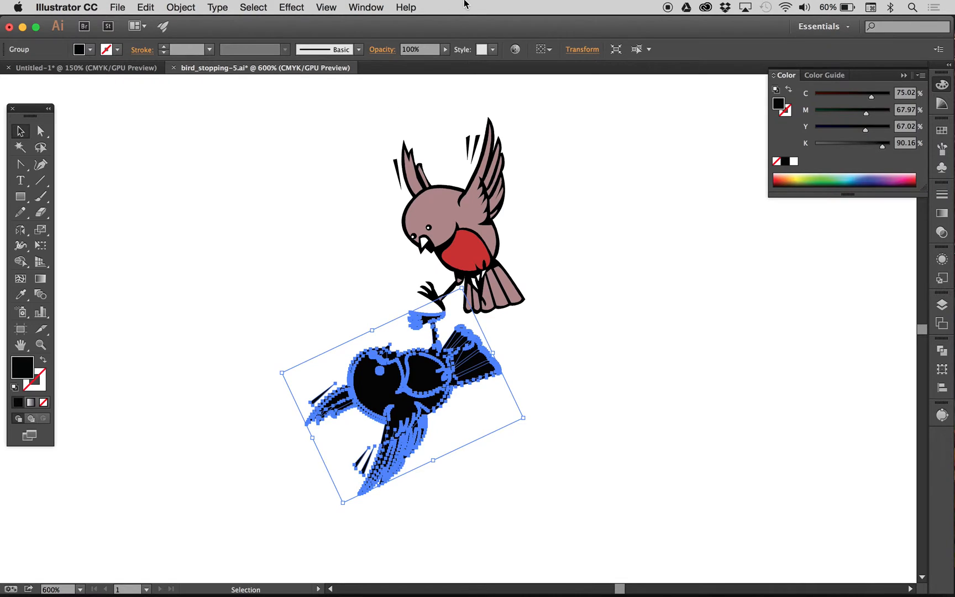
Step: Reduce the black bird copy's opacity to 35% and deselect it
click(445, 49)
drag(432, 61, 410, 67)
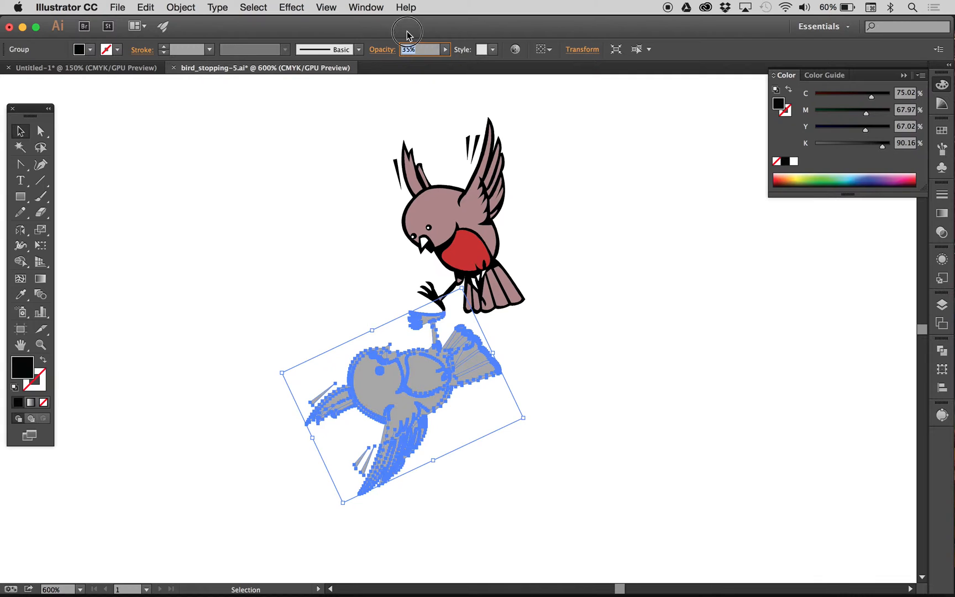
click(225, 231)
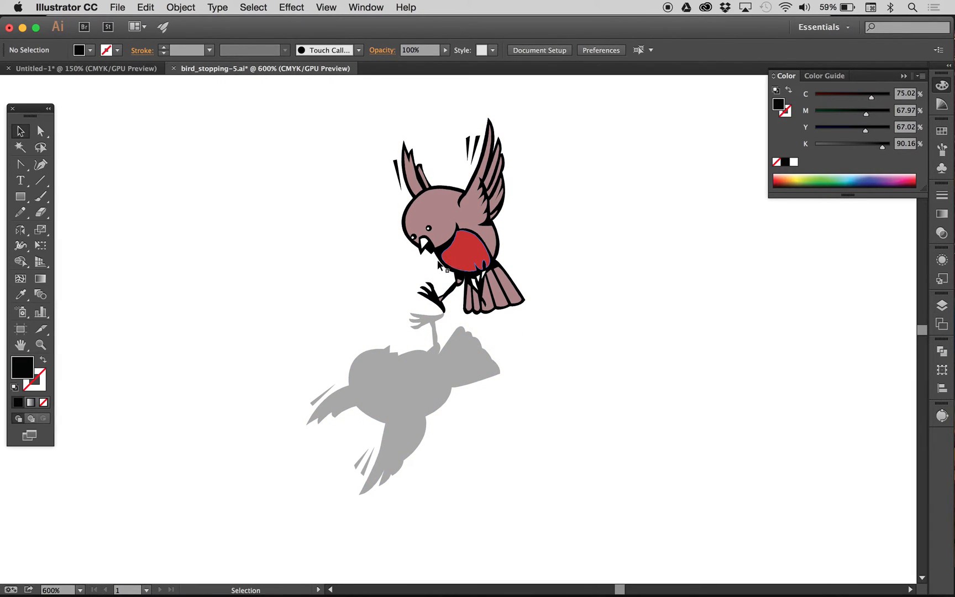
Step: Shear the grey bird shadow away to the left, with the shear origin on the bird's foot
click(400, 394)
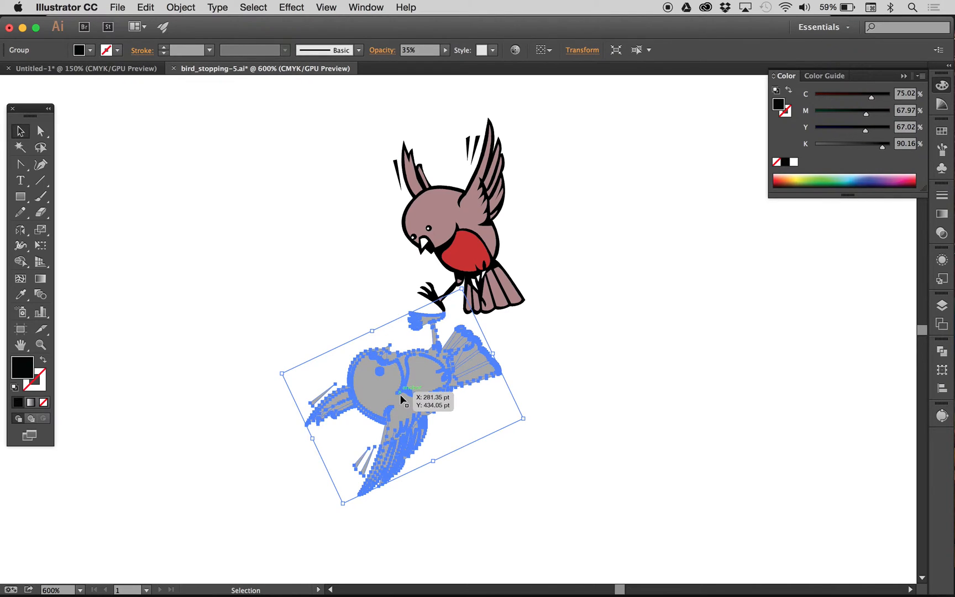
click(41, 229)
drag(40, 230, 83, 250)
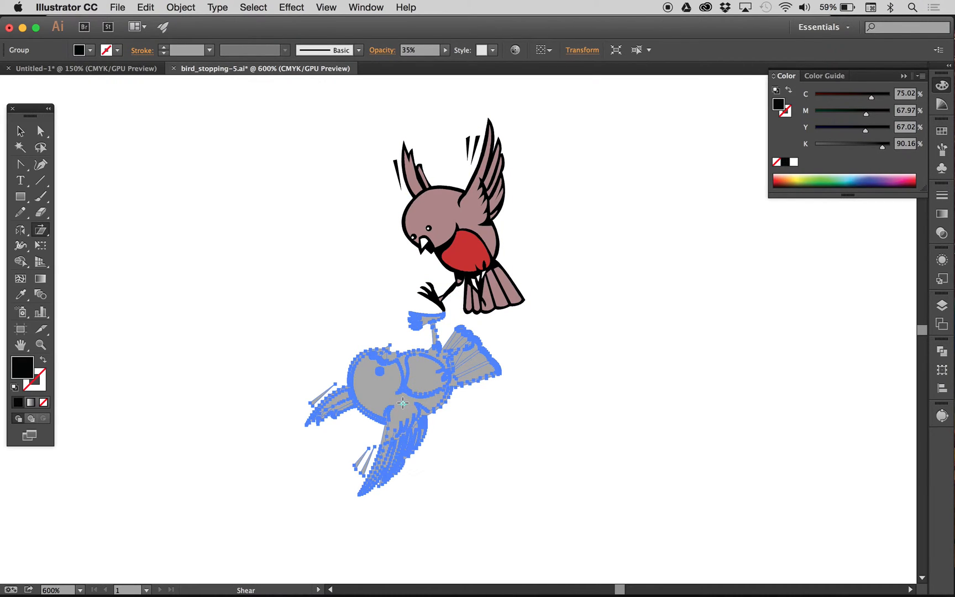
drag(402, 404, 442, 312)
drag(397, 414, 332, 394)
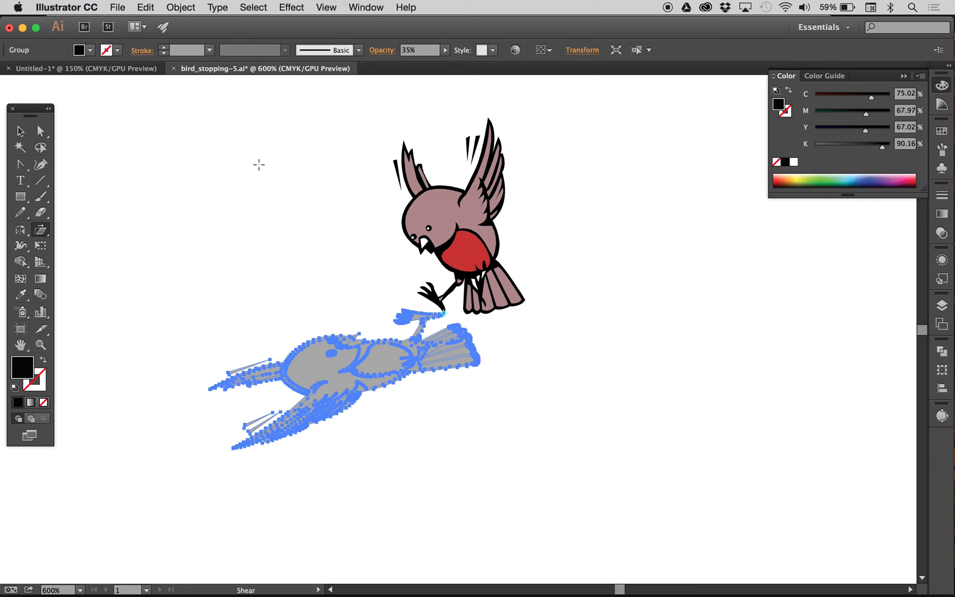
click(21, 131)
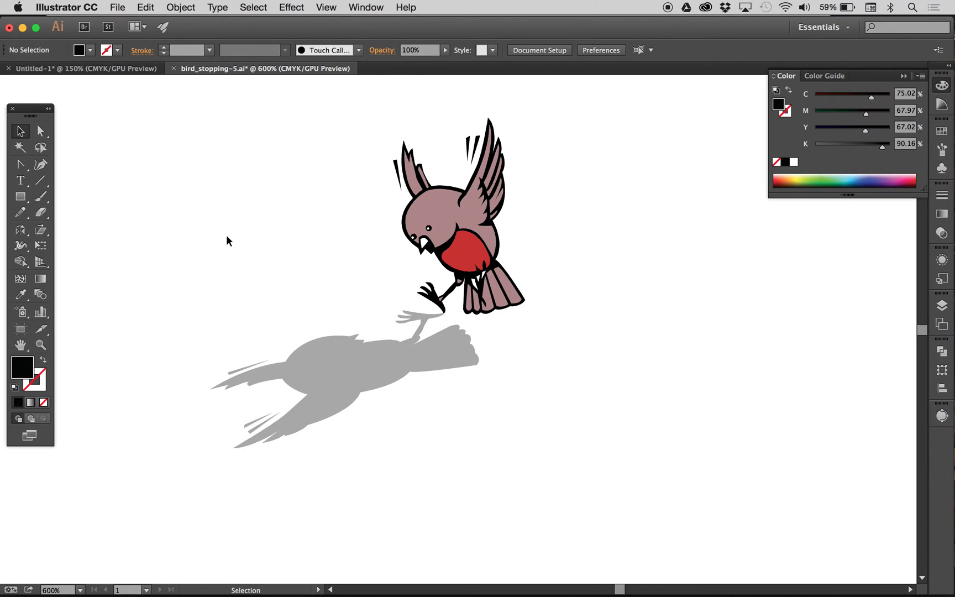
Step: Draw a ground rectangle of about 161 × 58 pt over the shadow and fill it with a green swatch
click(20, 196)
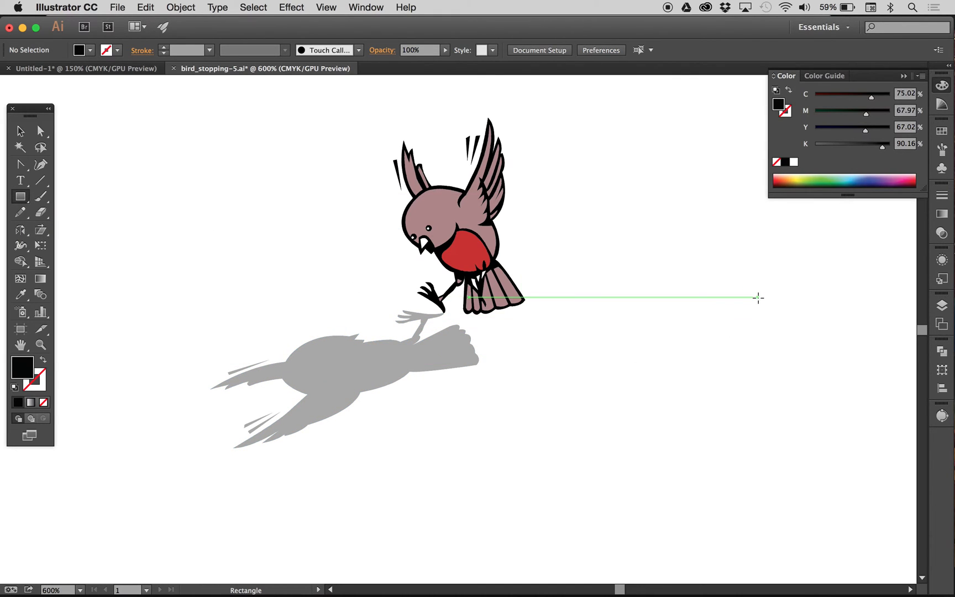
drag(758, 297, 117, 526)
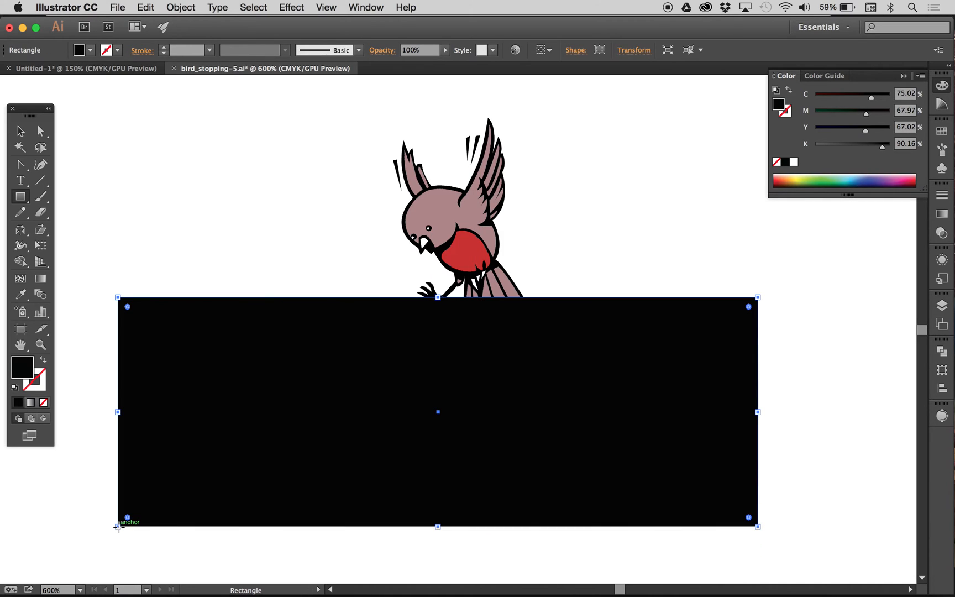
click(90, 51)
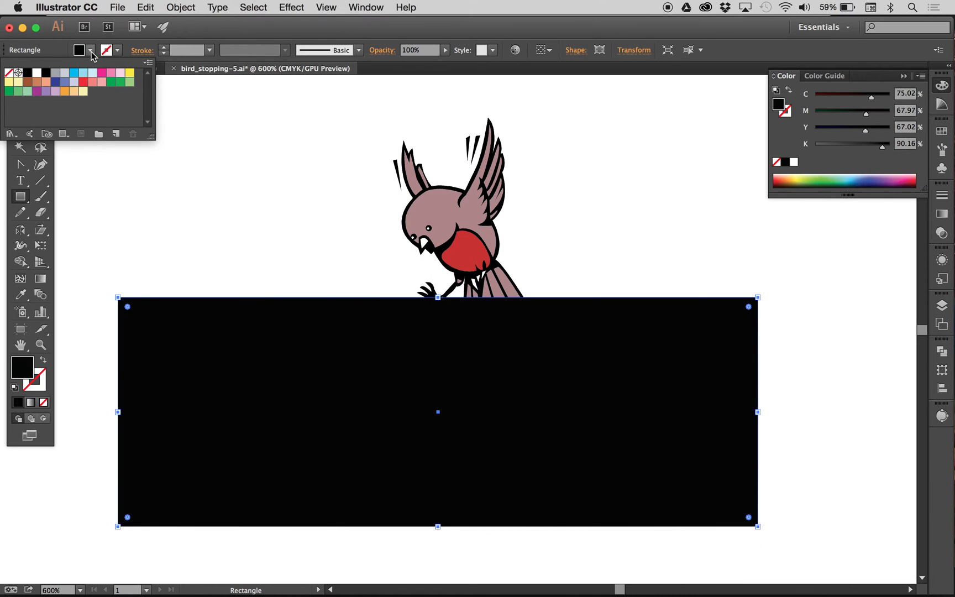
click(111, 82)
click(221, 115)
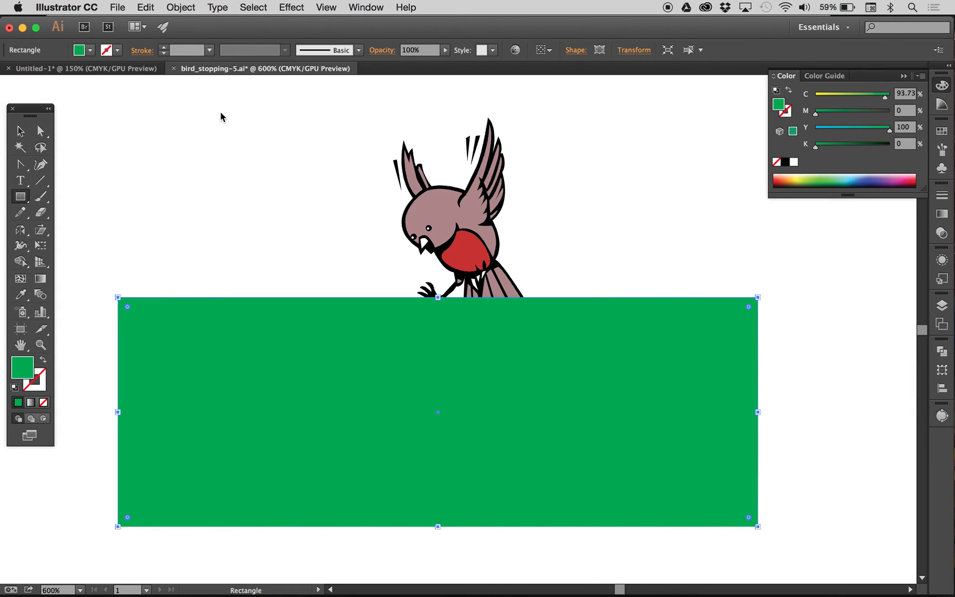
Step: Send the green rectangle to the back, behind the bird and its shadow, and deselect it
click(20, 131)
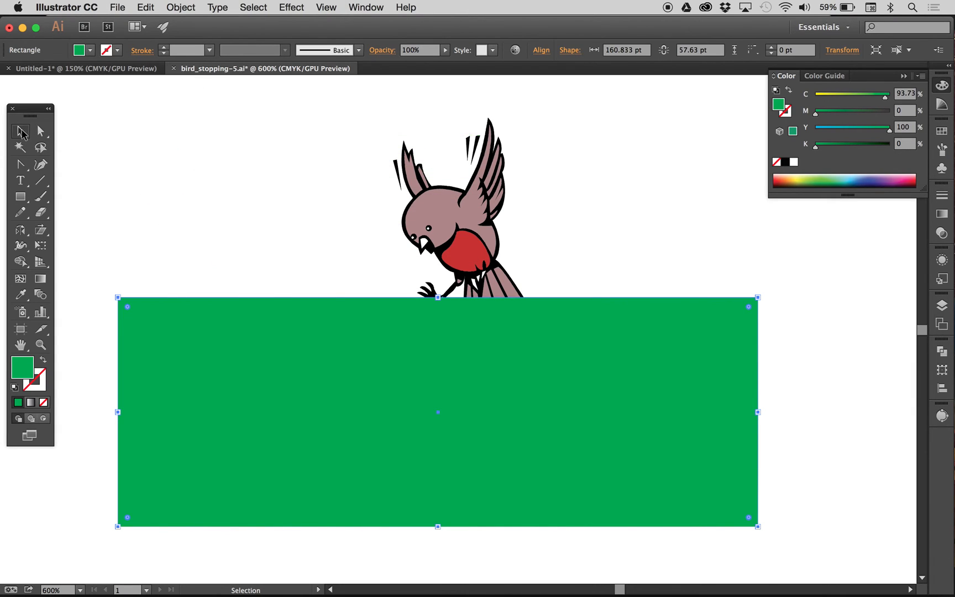
right_click(260, 331)
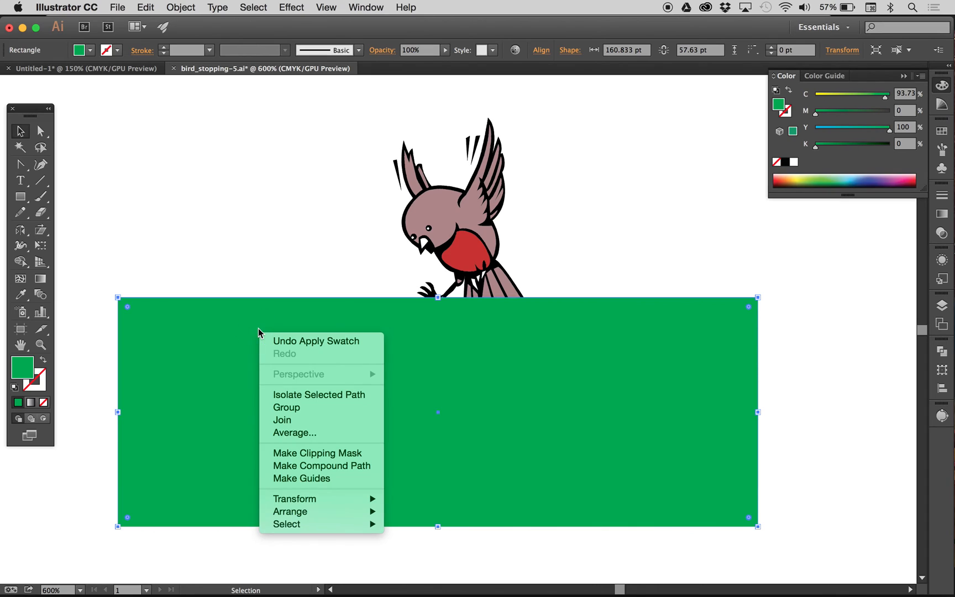
mouse_move(336, 504)
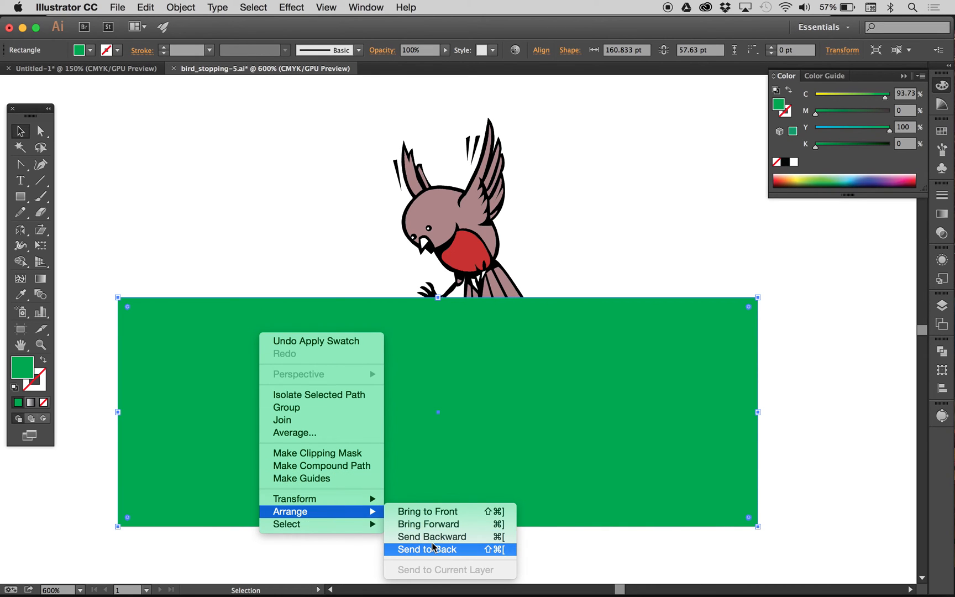
click(433, 548)
click(650, 178)
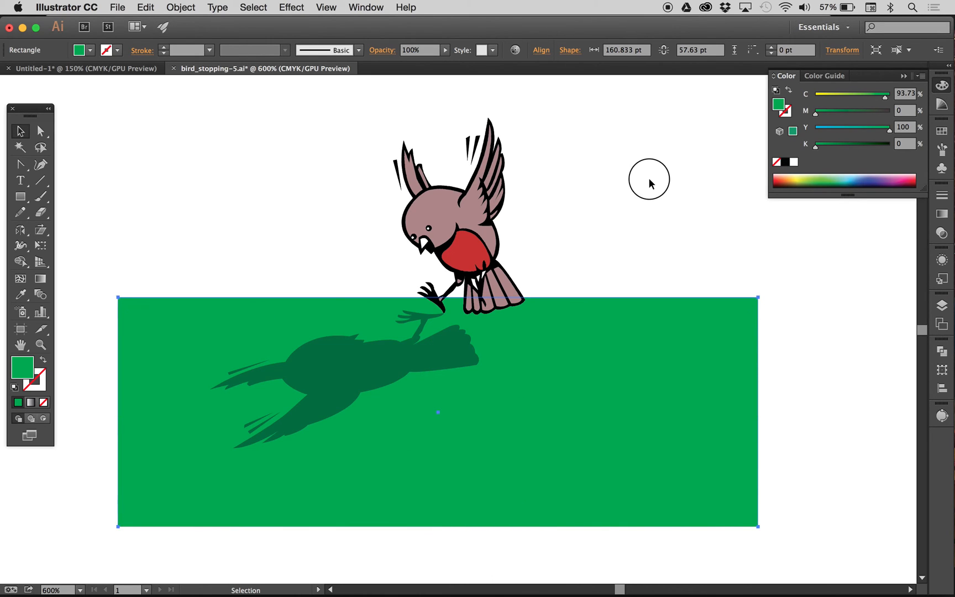